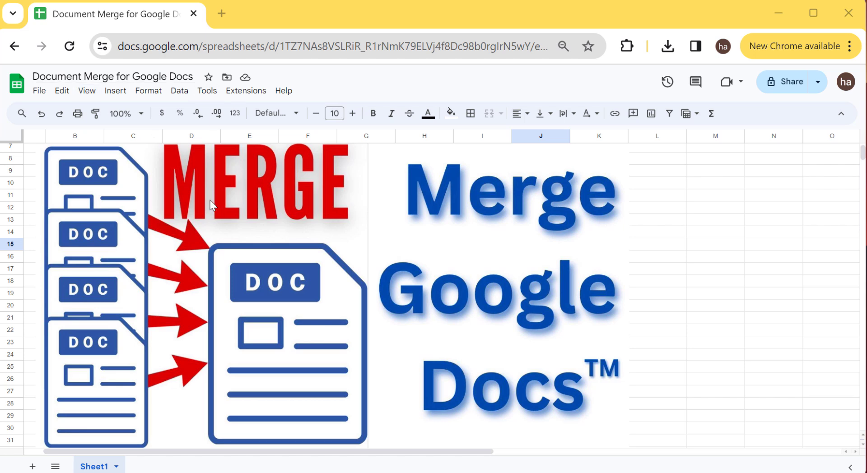
{"action": "left_click", "coordinate": [256, 92]}
{"action": "mouse_move", "coordinate": [259, 110]}
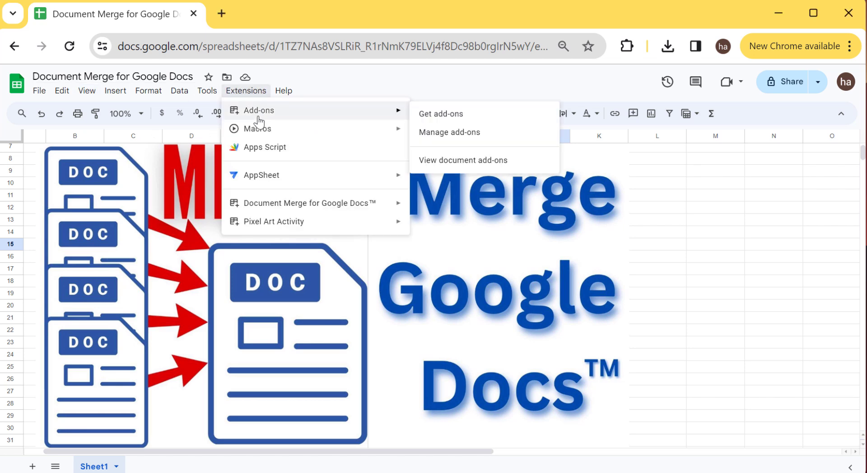
{"action": "left_click", "coordinate": [461, 115]}
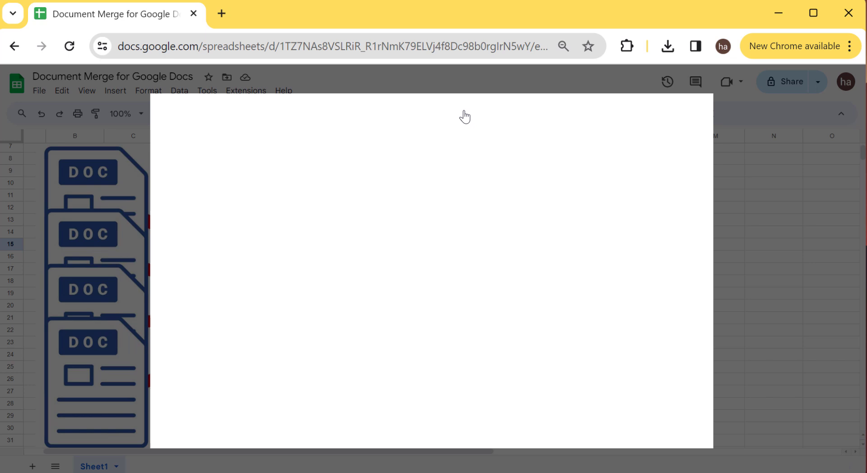
{"action": "left_click", "coordinate": [447, 112]}
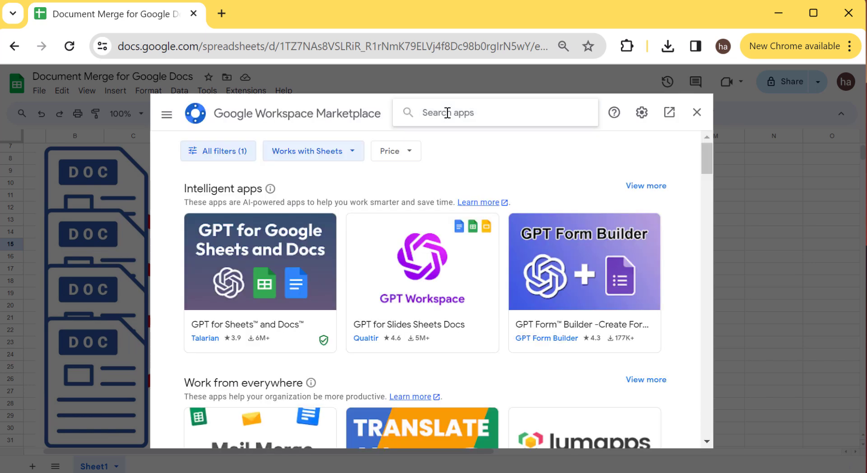
{"action": "type", "text": "d"}
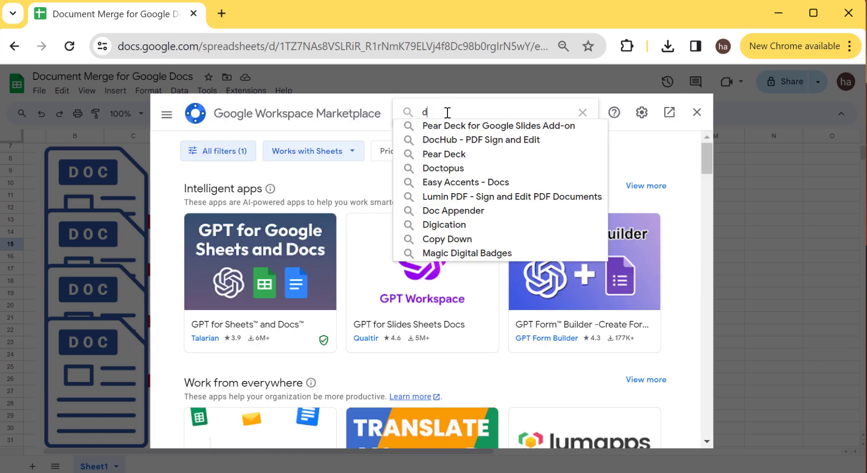
{"action": "type", "text": "ocument mer"}
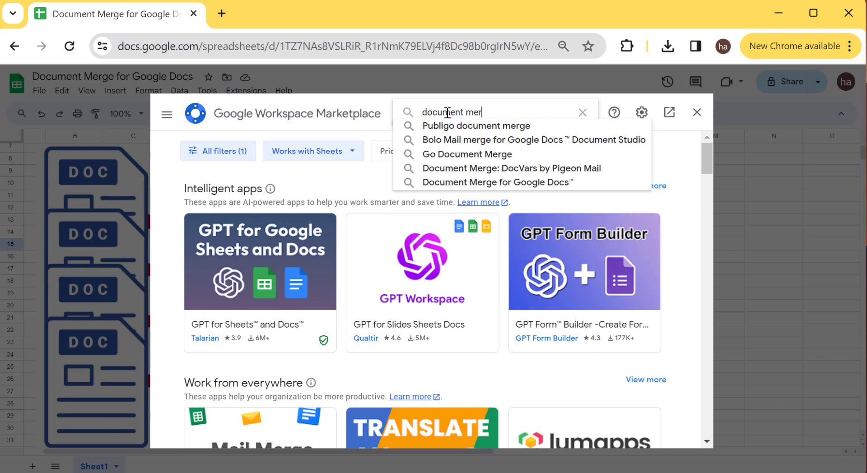
{"action": "type", "text": "ge"}
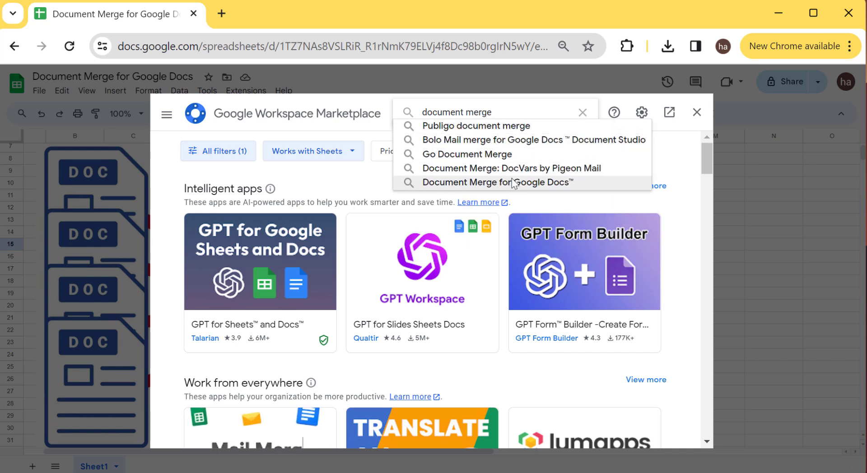
{"action": "left_click", "coordinate": [509, 183]}
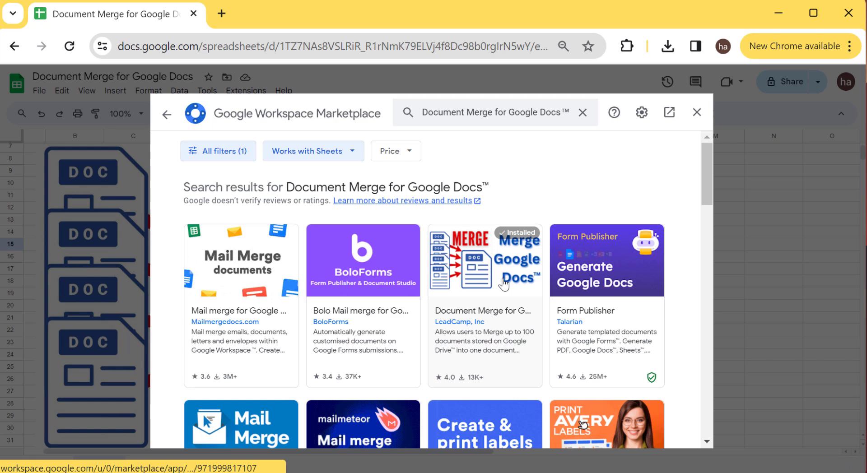
{"action": "left_click", "coordinate": [511, 280]}
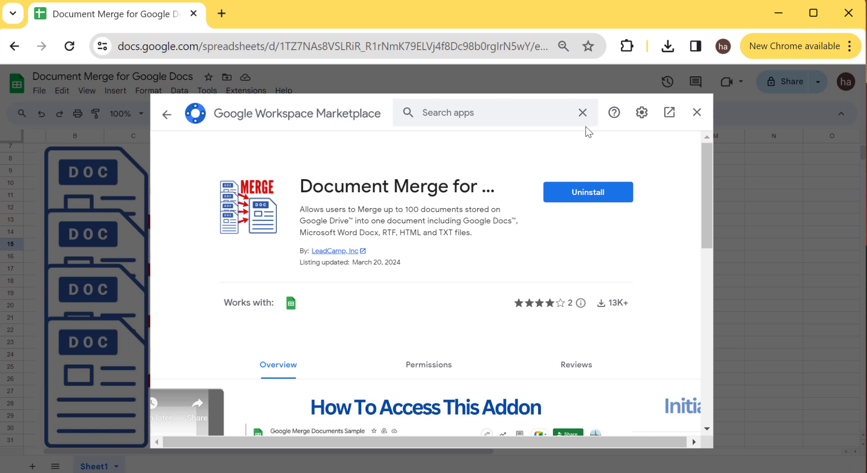
Close the marketplace and launch Merge Google Docs from the Document Merge for Google Docs extension
{"action": "left_click", "coordinate": [696, 112]}
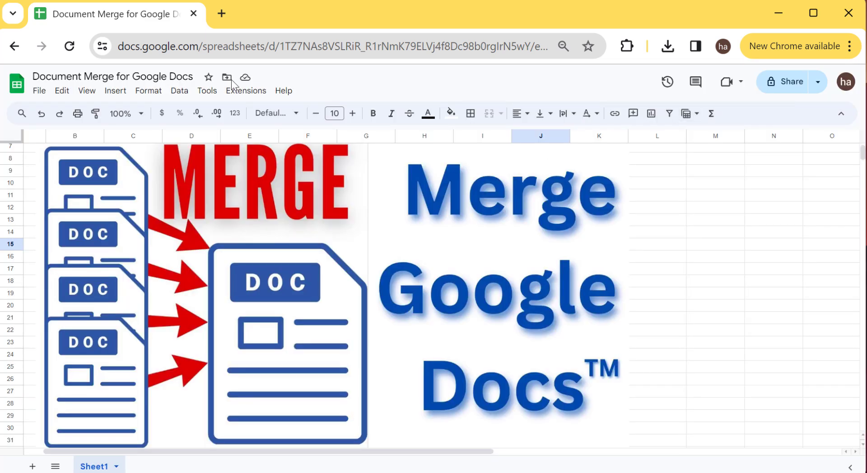
{"action": "left_click", "coordinate": [244, 91]}
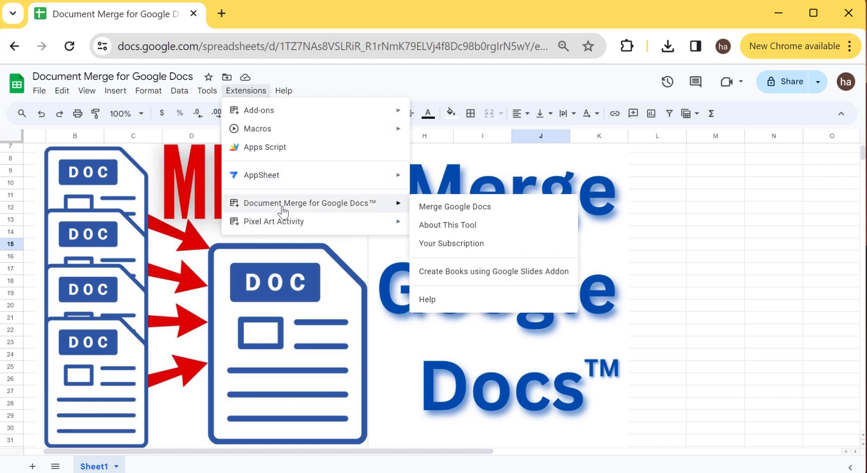
{"action": "mouse_move", "coordinate": [310, 203]}
{"action": "left_click", "coordinate": [440, 206]}
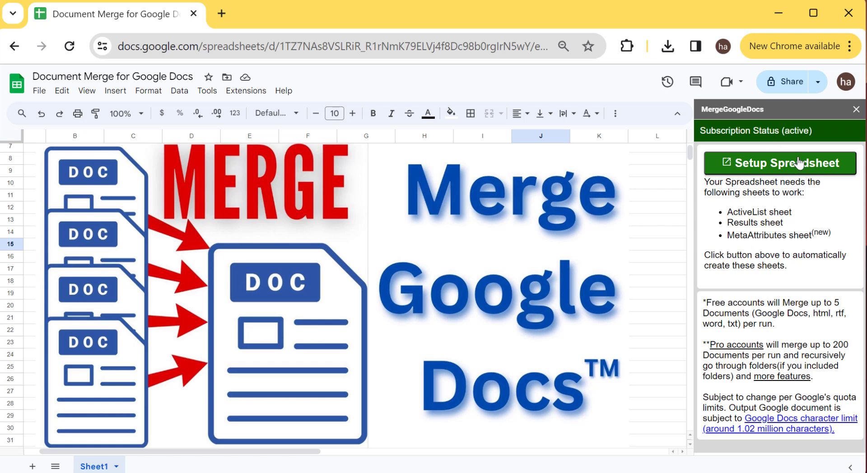
Generate the ActiveList, Results and MetaAttributes sheets, then set A3's INCLUDE dropdown to No
{"action": "left_click", "coordinate": [116, 467]}
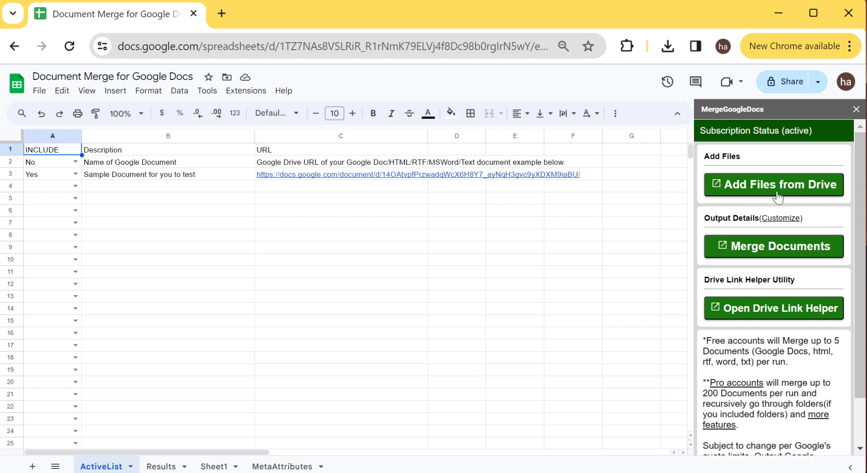
{"action": "left_click", "coordinate": [76, 175]}
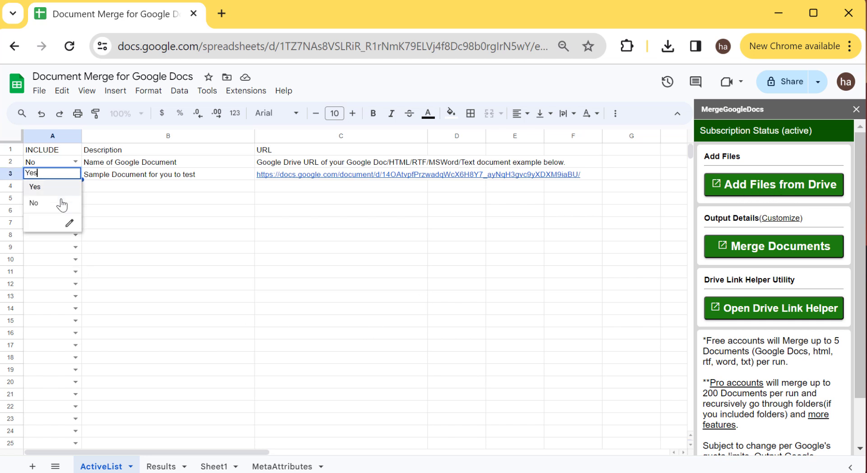
{"action": "left_click", "coordinate": [62, 201]}
{"action": "left_click", "coordinate": [207, 225]}
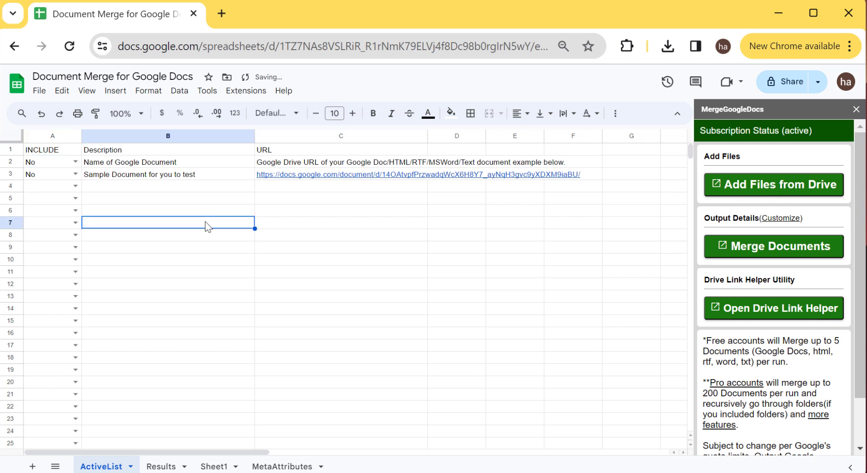
Search Drive for 'demo' and pick Demo Medicinal Uses, Demo Google Doc 1 and Demo Google Doc 2
{"action": "left_click", "coordinate": [788, 185]}
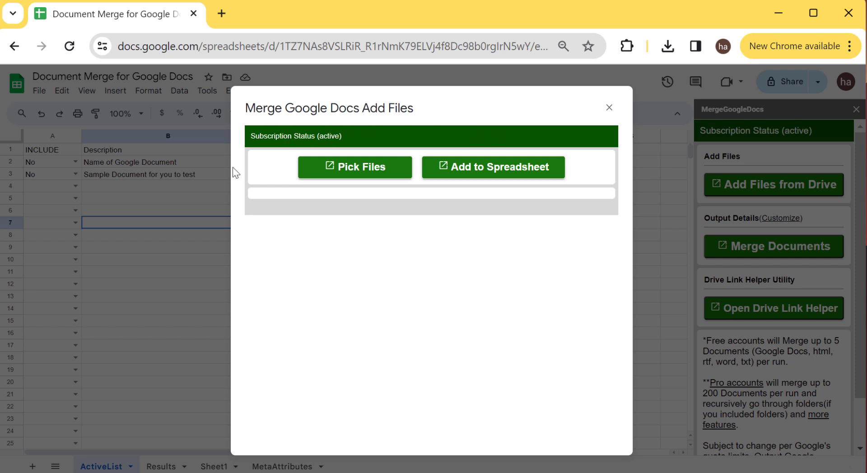
{"action": "left_click", "coordinate": [375, 177]}
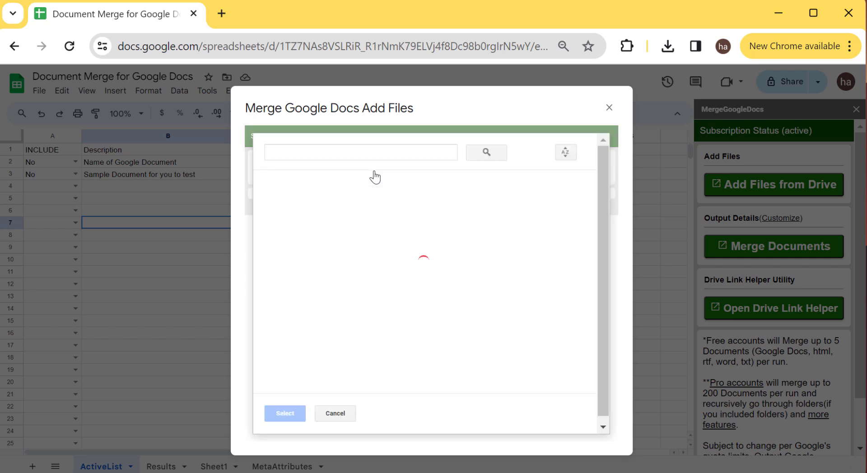
{"action": "left_click", "coordinate": [349, 150]}
{"action": "type", "text": "demo"}
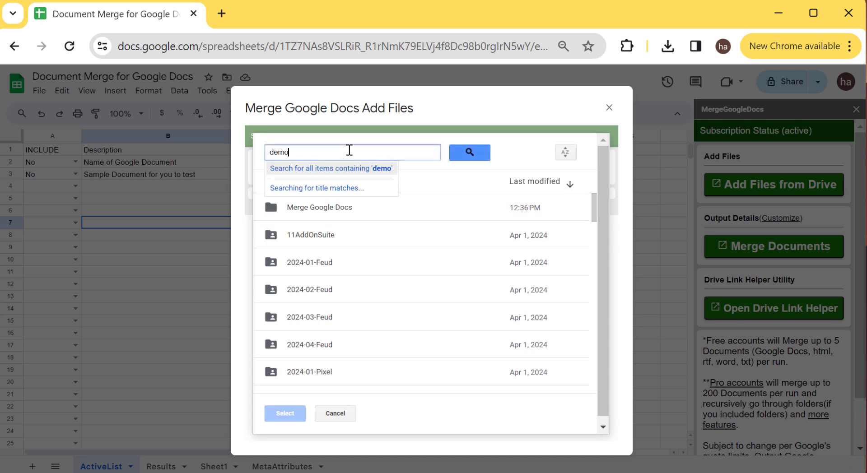
{"action": "key", "text": "Return"}
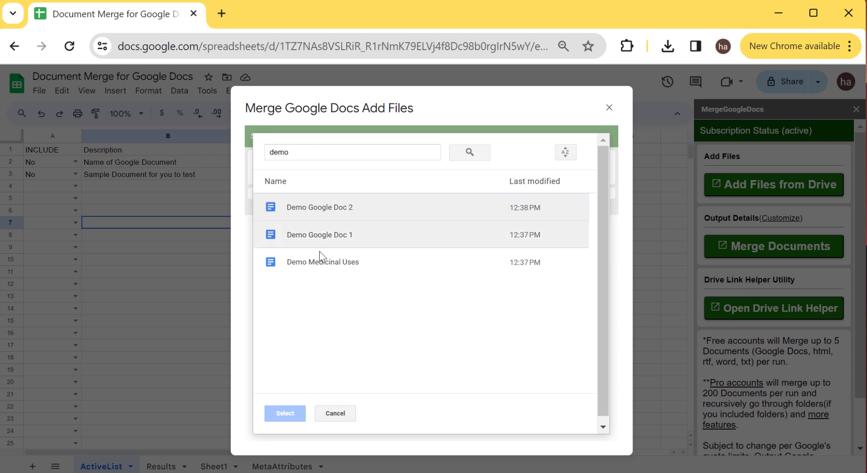
{"action": "left_click", "coordinate": [317, 256]}
{"action": "left_click", "coordinate": [323, 214], "text": "shift"}
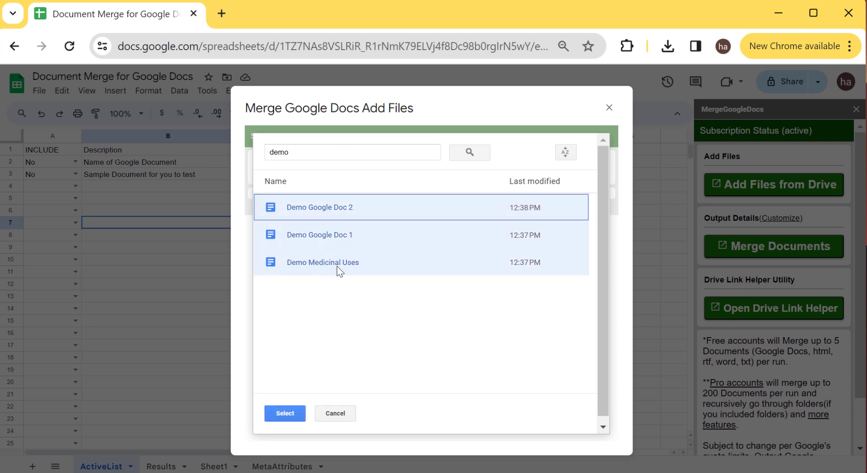
{"action": "left_click", "coordinate": [287, 416]}
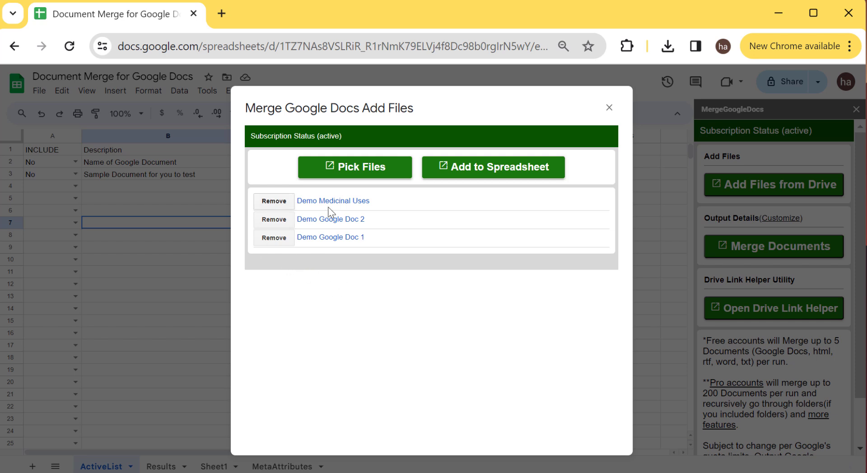
Add the three picked demo documents to the ActiveList and review their entries
{"action": "left_click", "coordinate": [517, 173]}
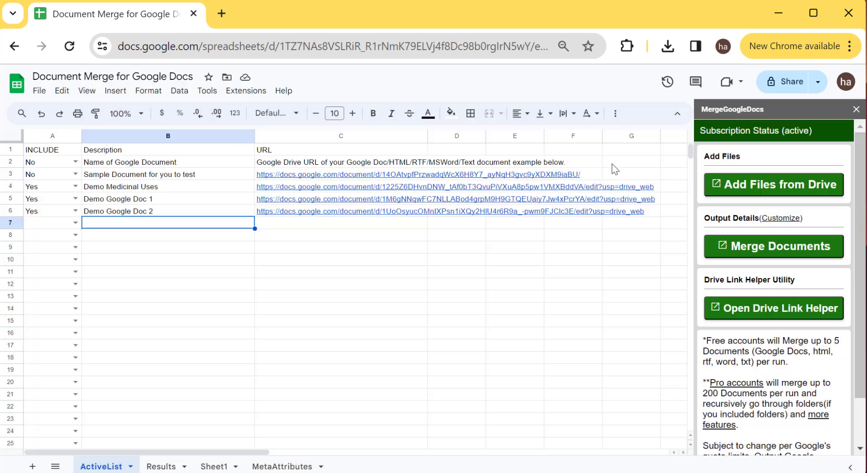
{"action": "left_click", "coordinate": [172, 251]}
{"action": "left_click", "coordinate": [107, 186]}
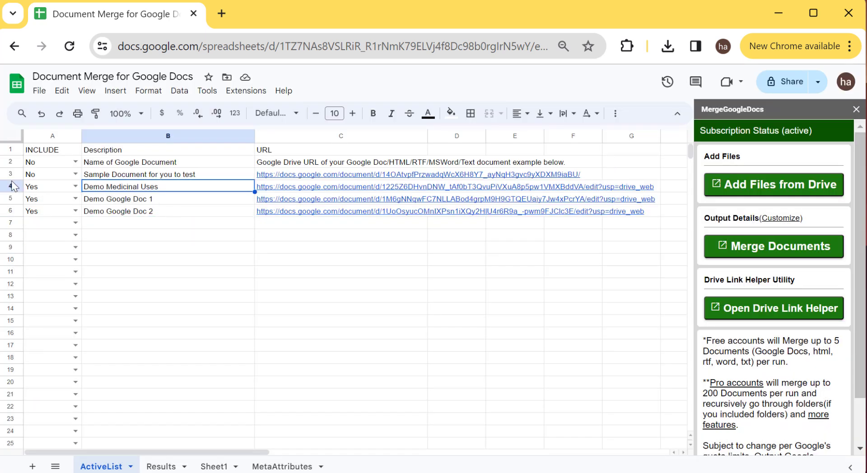
{"action": "left_click", "coordinate": [11, 187]}
{"action": "left_click", "coordinate": [172, 221]}
{"action": "left_click", "coordinate": [170, 189]}
{"action": "left_click", "coordinate": [172, 201]}
{"action": "left_click", "coordinate": [136, 216]}
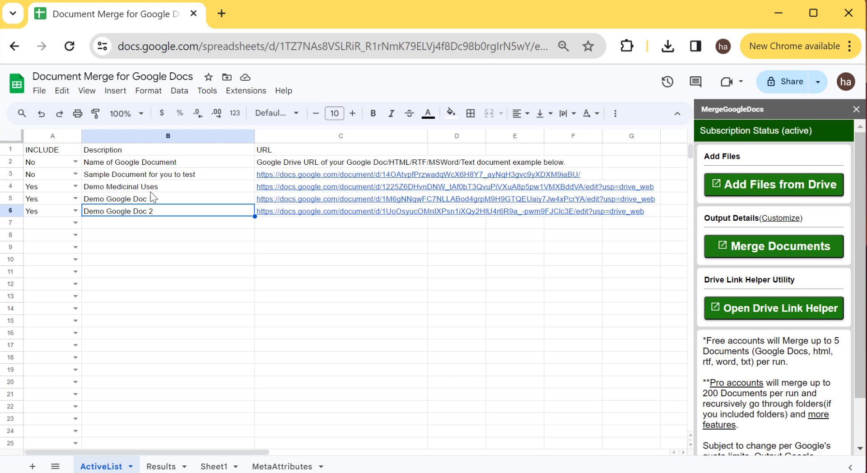
{"action": "left_click", "coordinate": [130, 189]}
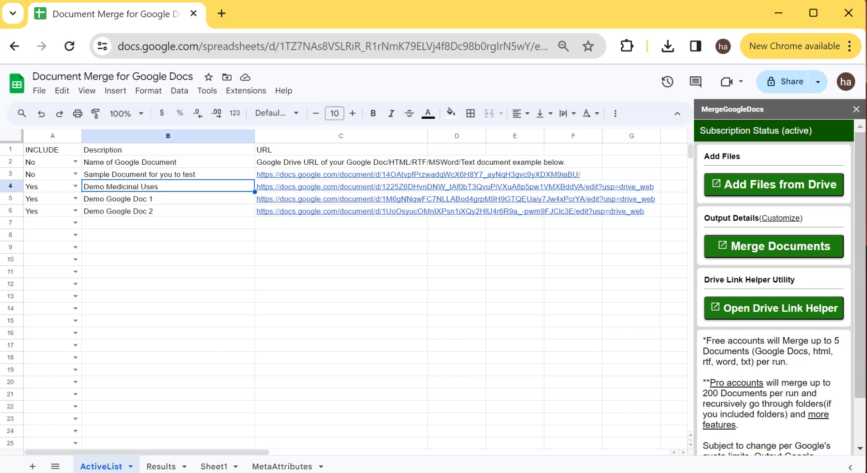
Drag the Demo Medicinal Uses row below Demo Google Doc 2, then deselect it
{"action": "left_click", "coordinate": [10, 185]}
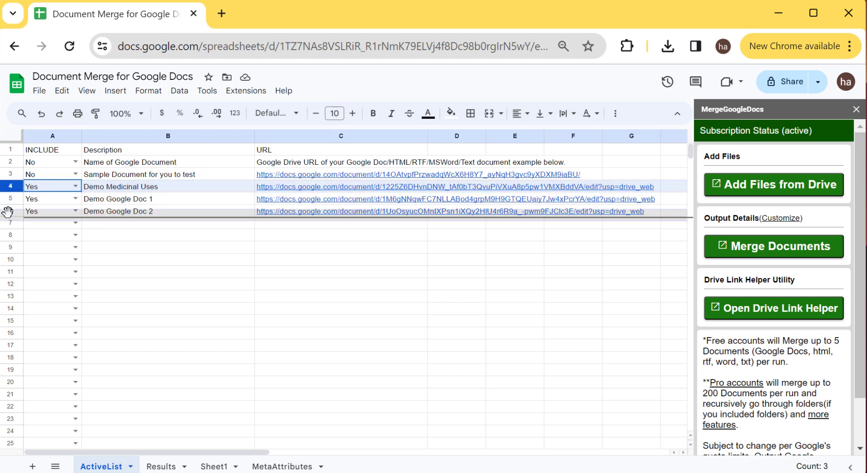
{"action": "left_click_drag", "start_coordinate": [11, 182], "coordinate": [13, 216]}
{"action": "left_click", "coordinate": [135, 226]}
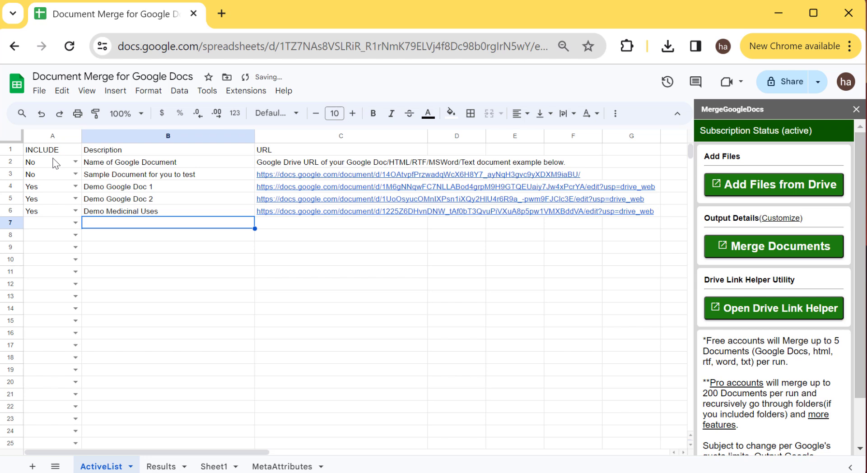
{"action": "left_click", "coordinate": [131, 177]}
{"action": "left_click", "coordinate": [103, 165]}
{"action": "left_click", "coordinate": [208, 270]}
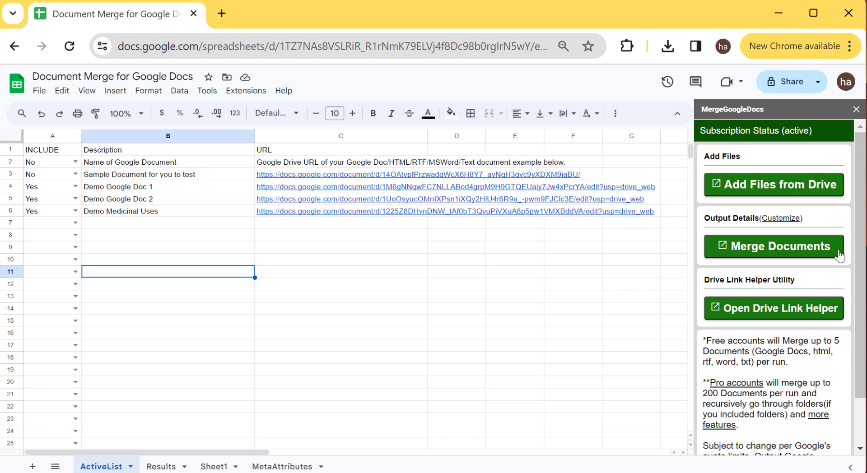
Run Merge Documents on the three included demo documents
{"action": "left_click", "coordinate": [766, 255]}
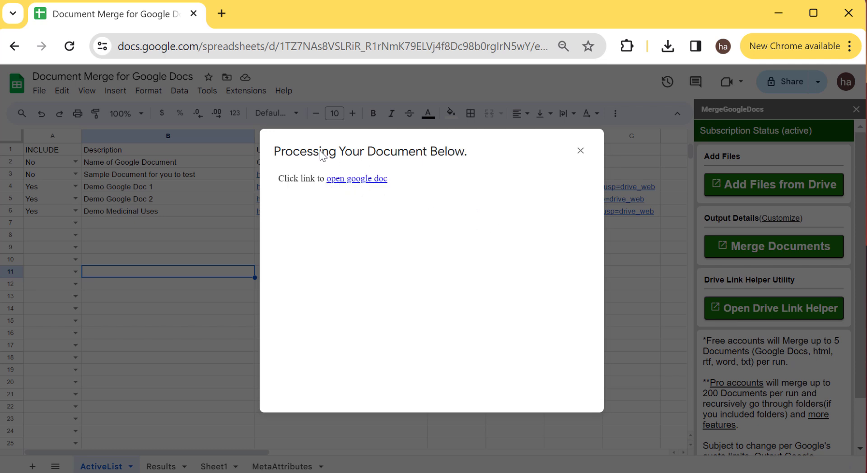
Open the merged MergeGoogleDocs 4/3/2024 doc and look at the Google Doc 1 Content heading
{"action": "left_click", "coordinate": [357, 179]}
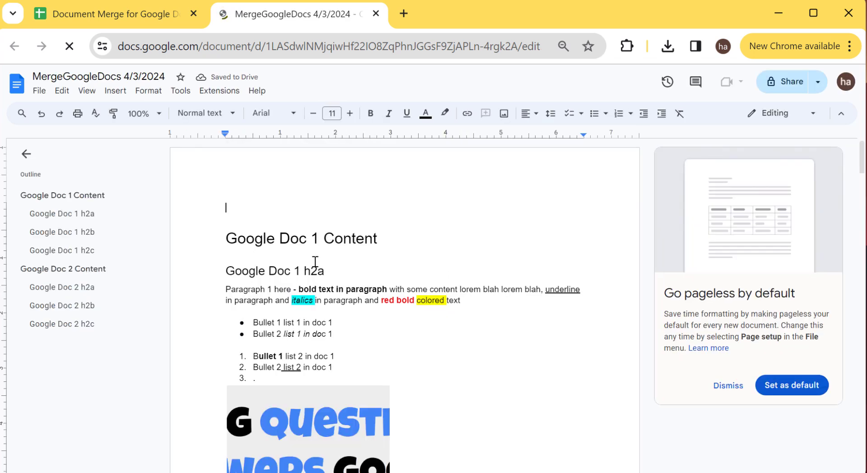
{"action": "left_click", "coordinate": [248, 238]}
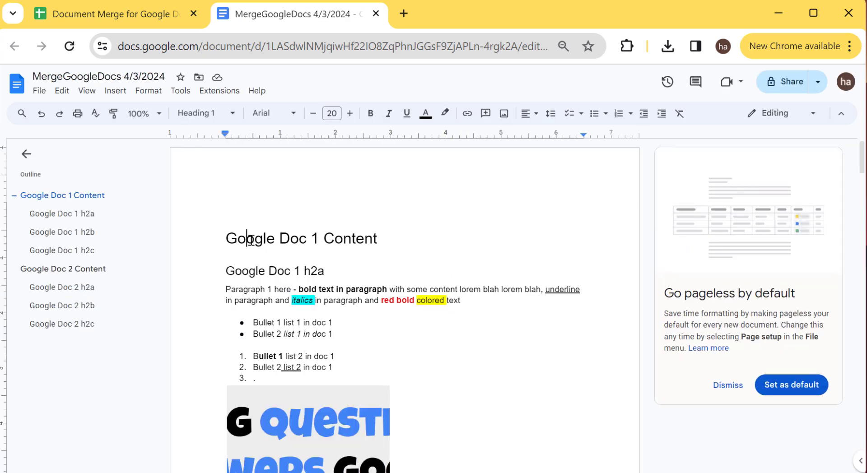
{"action": "scroll", "coordinate": [352, 262], "scroll_direction": "down", "scroll_amount": 5}
{"action": "scroll", "coordinate": [288, 243], "scroll_direction": "down", "scroll_amount": 5}
{"action": "scroll", "coordinate": [298, 207], "scroll_direction": "up", "scroll_amount": 4}
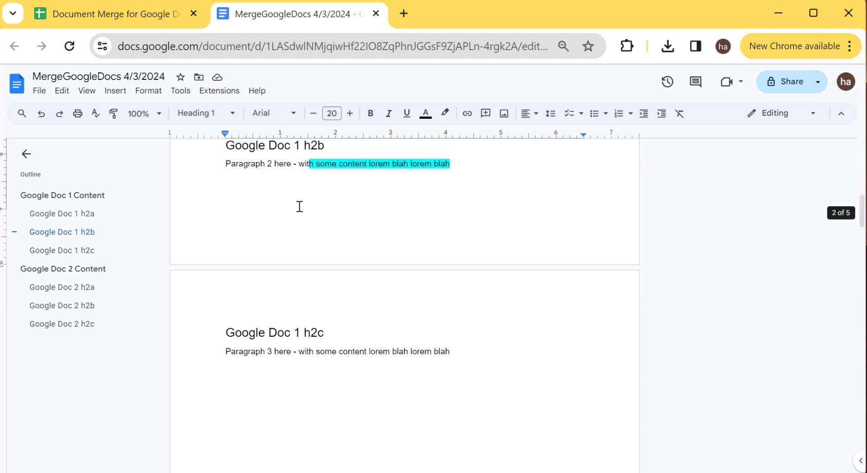
{"action": "scroll", "coordinate": [289, 271], "scroll_direction": "up", "scroll_amount": 1}
Check the Doc 1 h2c heading and the bold and italic text formatting in the merged doc
{"action": "left_click", "coordinate": [276, 361]}
{"action": "scroll", "coordinate": [327, 343], "scroll_direction": "up", "scroll_amount": 1}
{"action": "scroll", "coordinate": [327, 342], "scroll_direction": "up", "scroll_amount": 6}
{"action": "scroll", "coordinate": [321, 260], "scroll_direction": "up", "scroll_amount": 3}
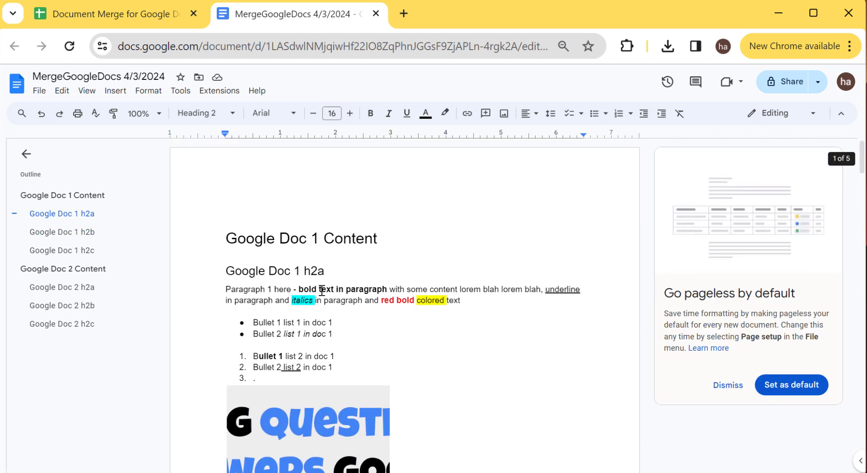
{"action": "left_click_drag", "start_coordinate": [470, 301], "coordinate": [260, 282]}
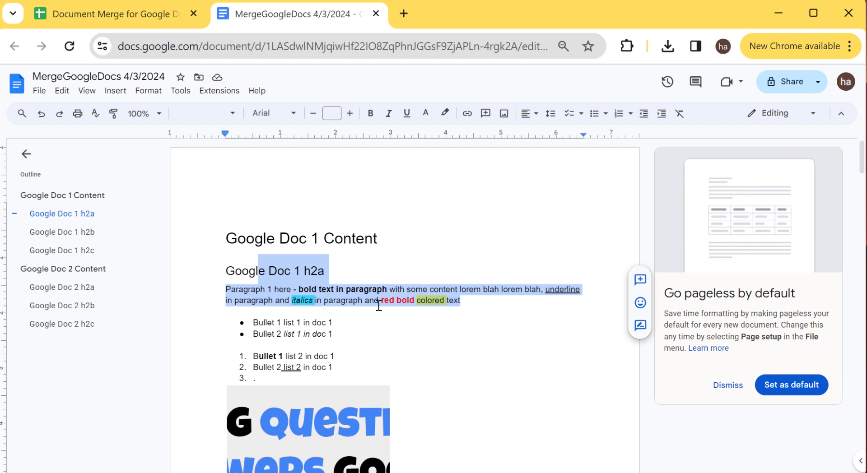
{"action": "left_click", "coordinate": [414, 298]}
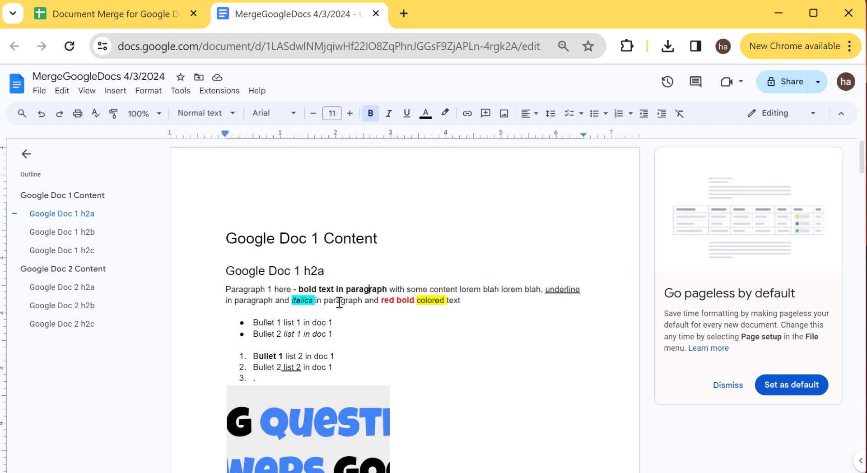
{"action": "left_click", "coordinate": [310, 305]}
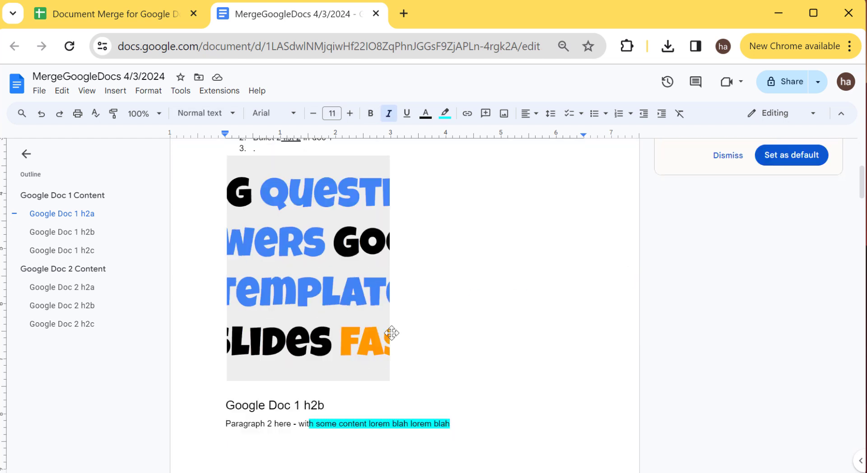
Inspect the merged image in the Doc 1 section
{"action": "scroll", "coordinate": [388, 334], "scroll_direction": "down", "scroll_amount": 5}
{"action": "left_click", "coordinate": [269, 269]}
{"action": "scroll", "coordinate": [401, 210], "scroll_direction": "down", "scroll_amount": 5}
{"action": "scroll", "coordinate": [422, 278], "scroll_direction": "down", "scroll_amount": 5}
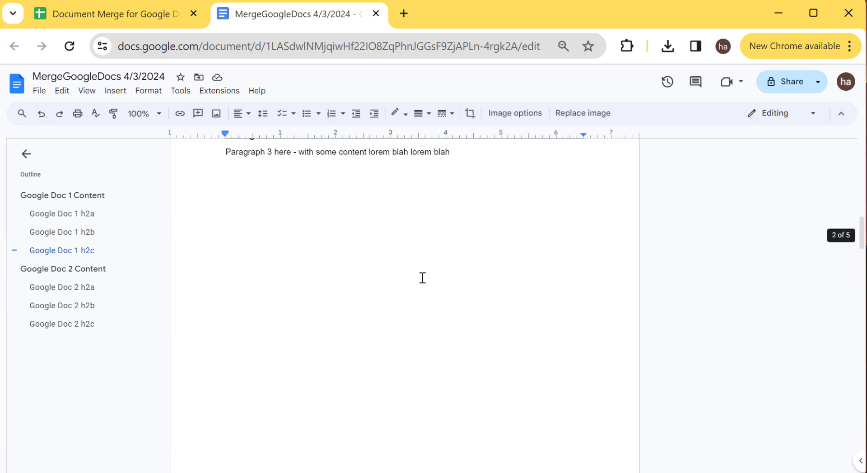
{"action": "scroll", "coordinate": [390, 286], "scroll_direction": "down", "scroll_amount": 2}
{"action": "scroll", "coordinate": [390, 286], "scroll_direction": "down", "scroll_amount": 2}
Jump to Google Doc 2 Content and review down to the Medicinal Uses paragraph
{"action": "left_click", "coordinate": [72, 270]}
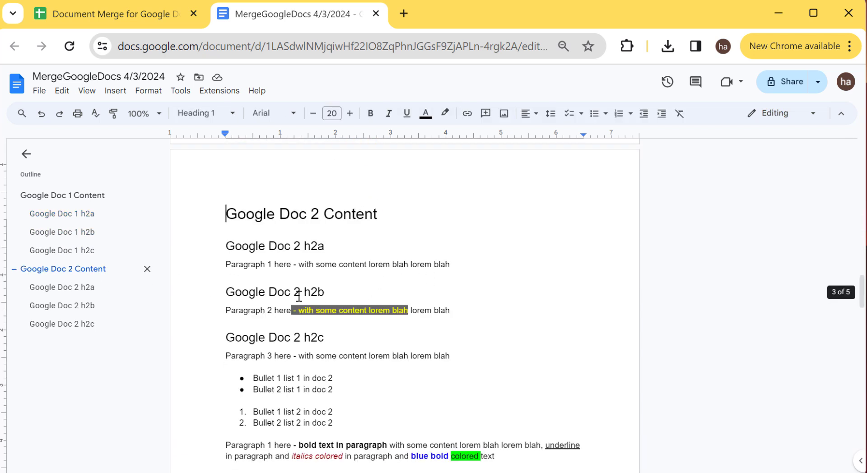
{"action": "scroll", "coordinate": [346, 263], "scroll_direction": "down", "scroll_amount": 1}
{"action": "scroll", "coordinate": [333, 251], "scroll_direction": "down", "scroll_amount": 2}
{"action": "scroll", "coordinate": [329, 271], "scroll_direction": "up", "scroll_amount": 3}
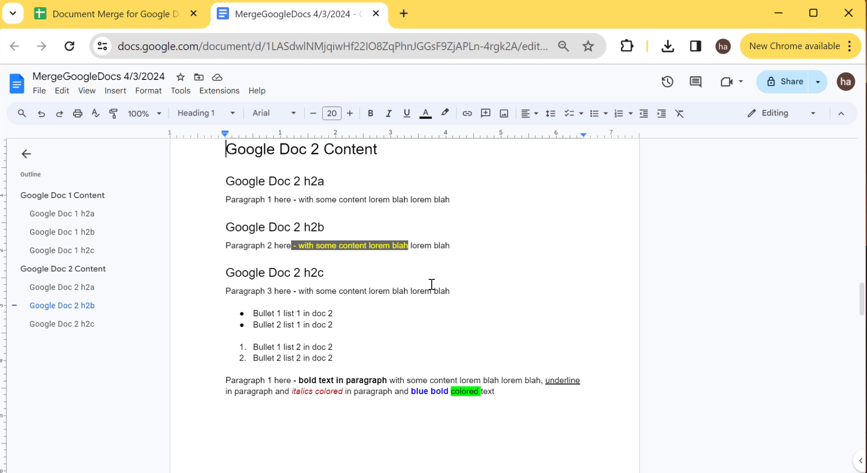
{"action": "scroll", "coordinate": [429, 285], "scroll_direction": "up", "scroll_amount": 1}
{"action": "scroll", "coordinate": [393, 265], "scroll_direction": "down", "scroll_amount": 3}
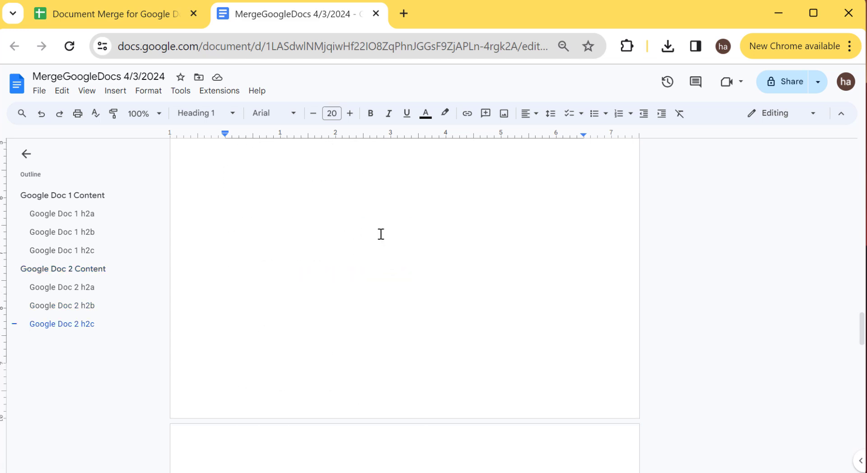
{"action": "scroll", "coordinate": [368, 261], "scroll_direction": "down", "scroll_amount": 6}
{"action": "scroll", "coordinate": [297, 216], "scroll_direction": "up", "scroll_amount": 1}
{"action": "scroll", "coordinate": [294, 373], "scroll_direction": "up", "scroll_amount": 2}
{"action": "left_click", "coordinate": [291, 374]}
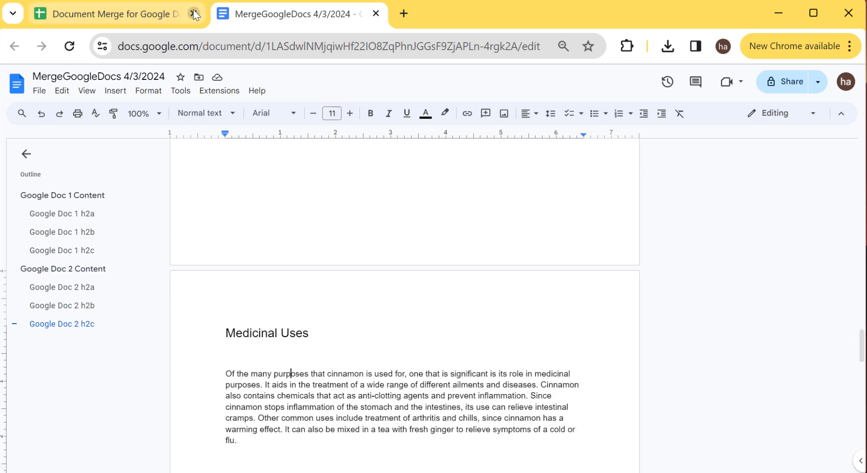
View the merged PDF in Chrome, scrolling from page 1 to the cinnamon text on page 5
{"action": "left_click", "coordinate": [131, 16]}
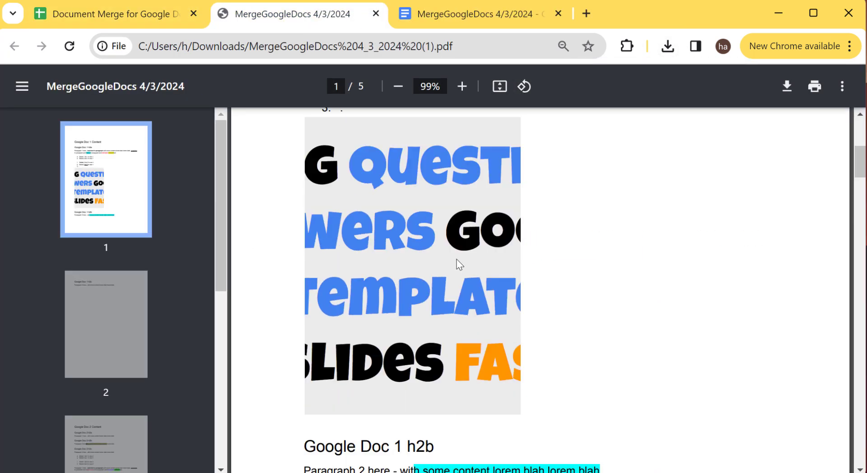
{"action": "scroll", "coordinate": [458, 264], "scroll_direction": "down", "scroll_amount": 4}
{"action": "scroll", "coordinate": [457, 265], "scroll_direction": "down", "scroll_amount": 10}
{"action": "scroll", "coordinate": [457, 268], "scroll_direction": "down", "scroll_amount": 1}
{"action": "scroll", "coordinate": [459, 271], "scroll_direction": "down", "scroll_amount": 8}
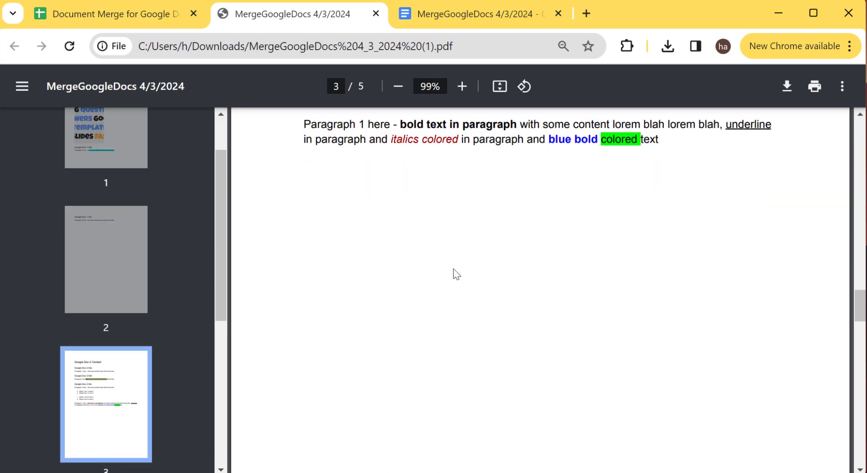
{"action": "scroll", "coordinate": [458, 272], "scroll_direction": "down", "scroll_amount": 10}
{"action": "scroll", "coordinate": [457, 274], "scroll_direction": "down", "scroll_amount": 10}
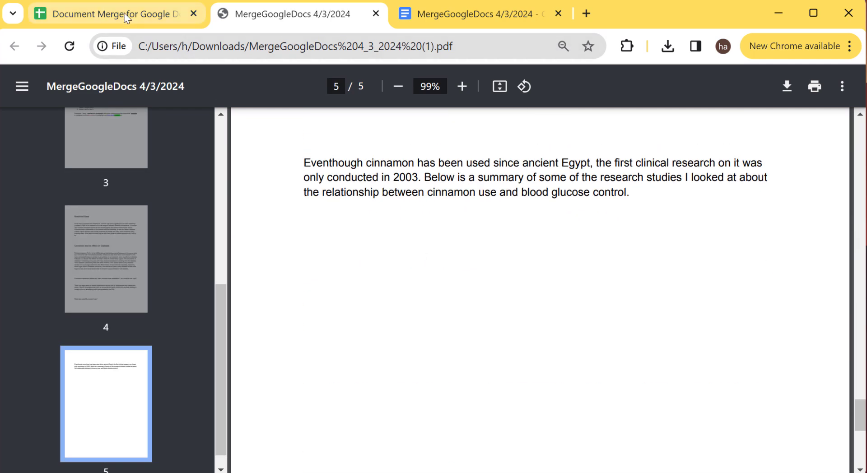
Dismiss Process Complete, open Demo Google Doc 1 and browse its h2a and h2b headings
{"action": "left_click", "coordinate": [180, 13]}
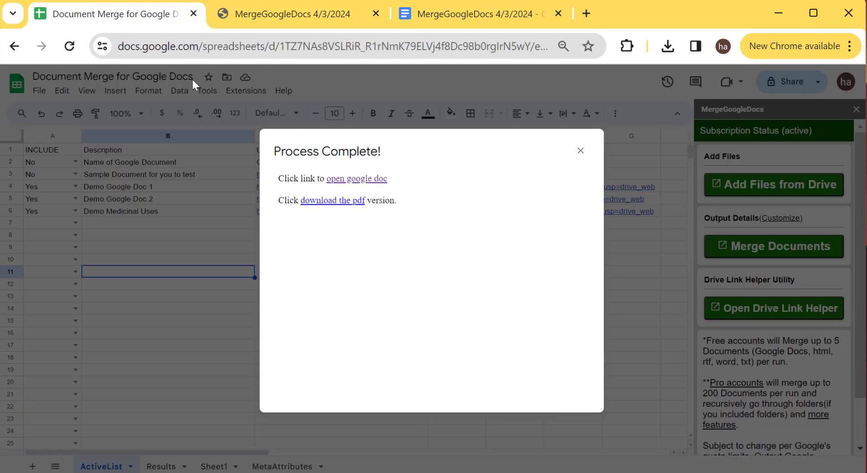
{"action": "left_click", "coordinate": [580, 151]}
{"action": "left_click", "coordinate": [190, 202]}
{"action": "left_click", "coordinate": [170, 188]}
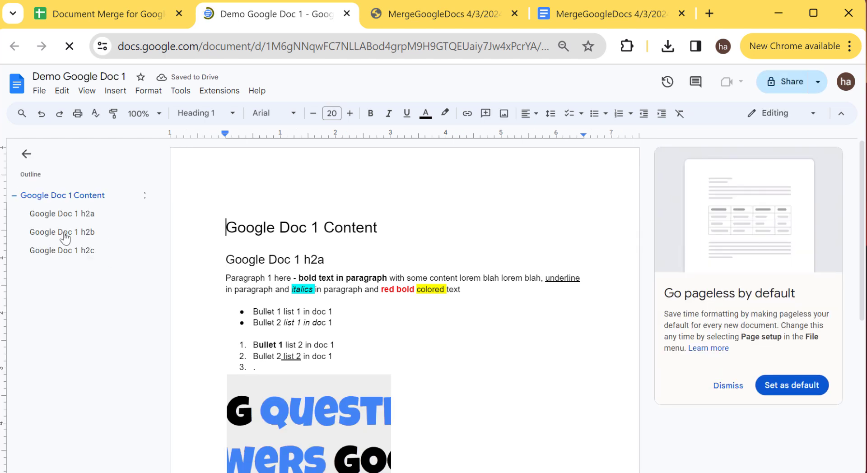
{"action": "left_click", "coordinate": [67, 214]}
{"action": "left_click", "coordinate": [70, 233]}
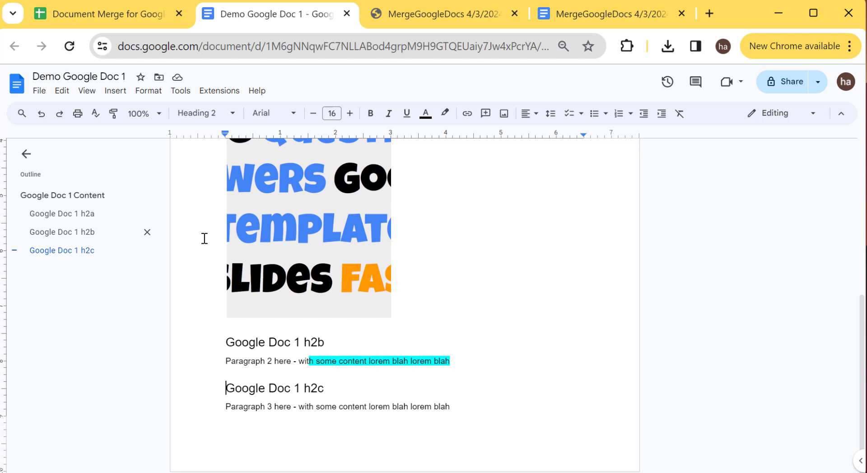
{"action": "key", "text": "ctrl+Home"}
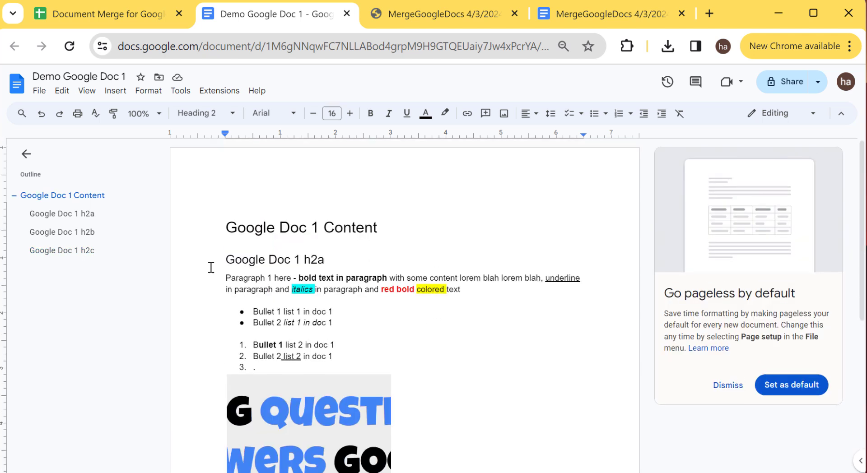
Compare the merged doc's Google Doc 1 Content, h2a, h2b and h2c sections, then return to the sheet
{"action": "left_click", "coordinate": [544, 17]}
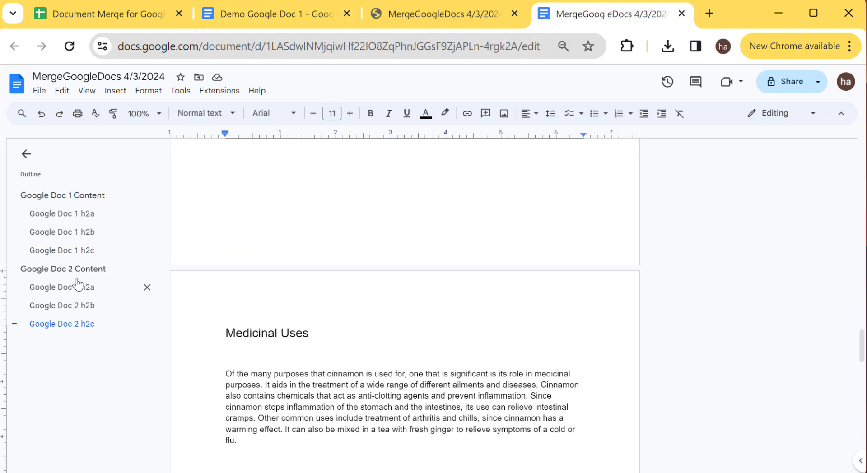
{"action": "left_click", "coordinate": [63, 195]}
{"action": "left_click", "coordinate": [60, 215]}
{"action": "left_click", "coordinate": [64, 232]}
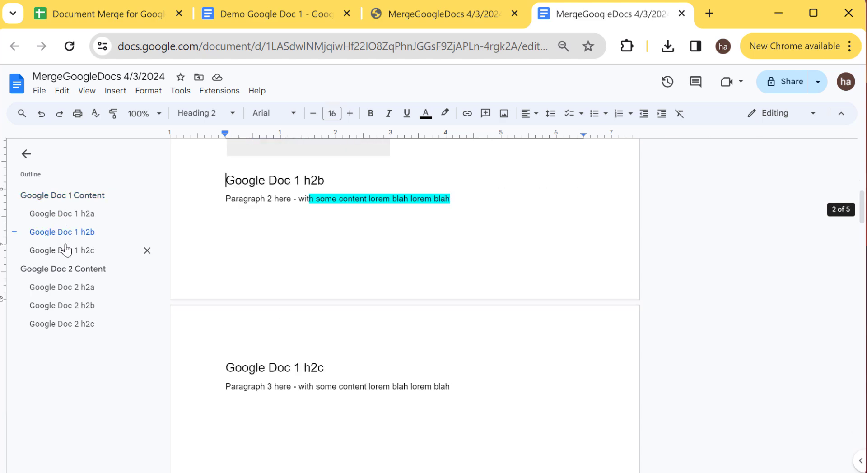
{"action": "left_click", "coordinate": [64, 251]}
{"action": "scroll", "coordinate": [261, 290], "scroll_direction": "up", "scroll_amount": 5}
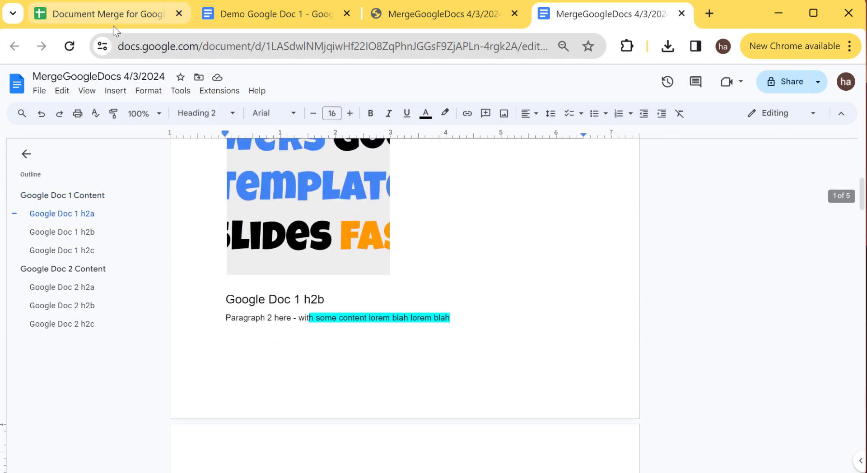
{"action": "left_click", "coordinate": [113, 23]}
Open Demo Google Doc 2 from C5's link preview and scroll through it
{"action": "left_click", "coordinate": [375, 199]}
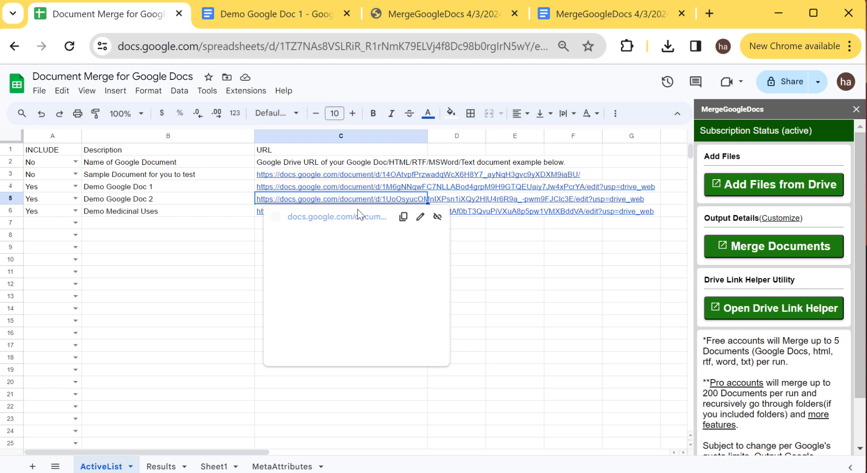
{"action": "left_click", "coordinate": [325, 218]}
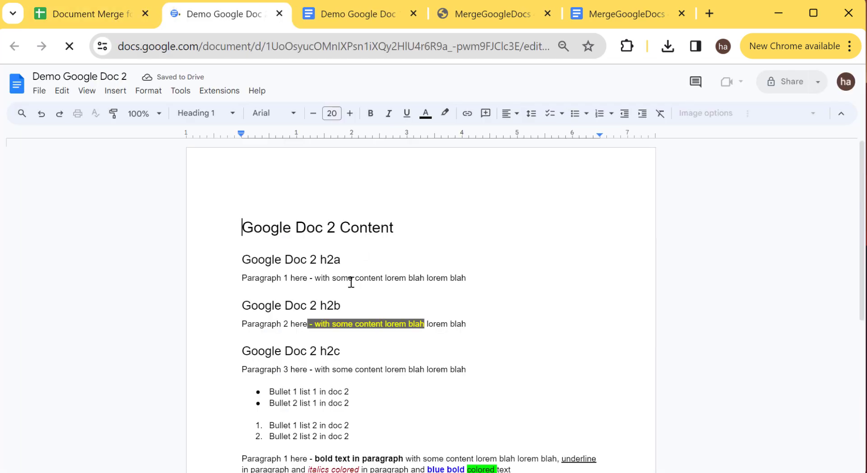
{"action": "scroll", "coordinate": [291, 307], "scroll_direction": "down", "scroll_amount": 5}
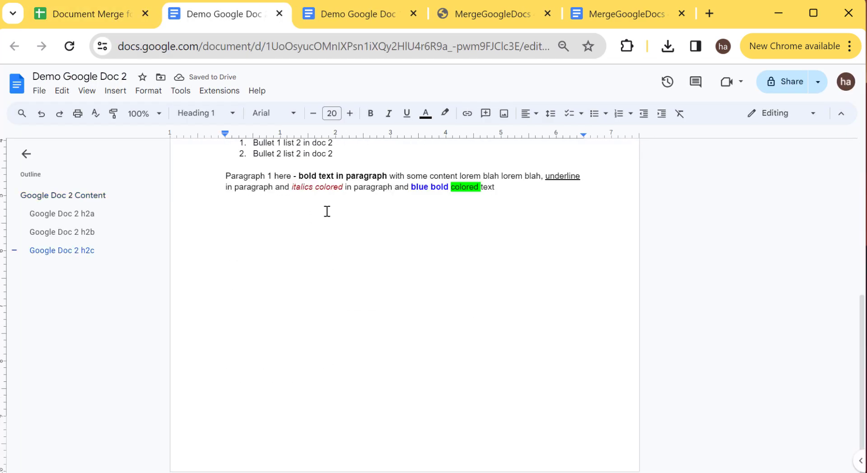
{"action": "scroll", "coordinate": [327, 211], "scroll_direction": "up", "scroll_amount": 5}
Check the merged doc's Google Doc 2 Content, h2a, h2b and h2c sections, then return to the sheet
{"action": "left_click", "coordinate": [628, 13]}
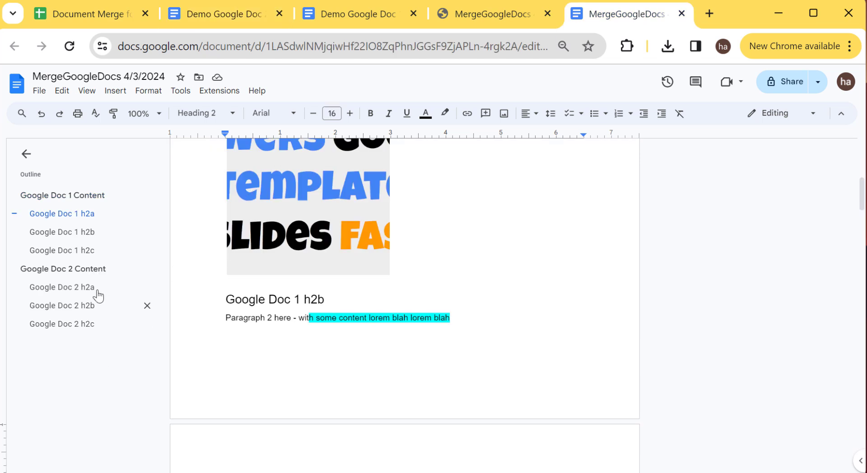
{"action": "left_click", "coordinate": [77, 270]}
{"action": "left_click", "coordinate": [77, 287]}
{"action": "left_click", "coordinate": [77, 306]}
{"action": "left_click", "coordinate": [79, 324]}
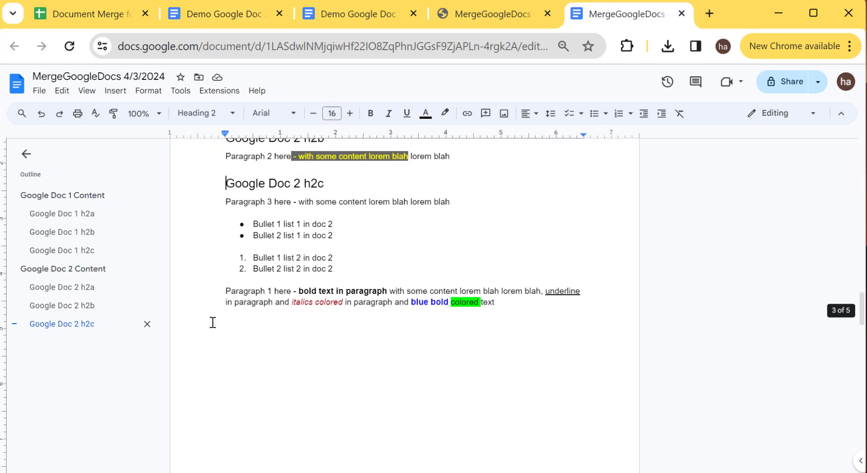
{"action": "scroll", "coordinate": [344, 341], "scroll_direction": "down", "scroll_amount": 7}
{"action": "scroll", "coordinate": [344, 341], "scroll_direction": "up", "scroll_amount": 3}
{"action": "left_click", "coordinate": [96, 15]}
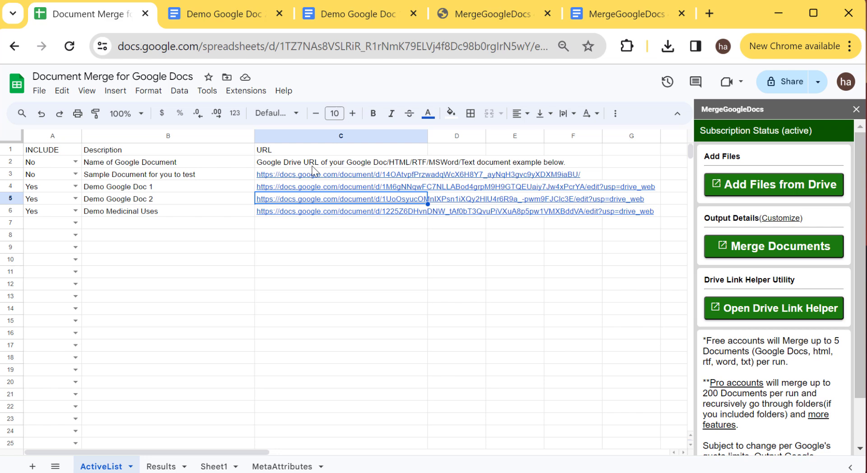
{"action": "left_click", "coordinate": [298, 211]}
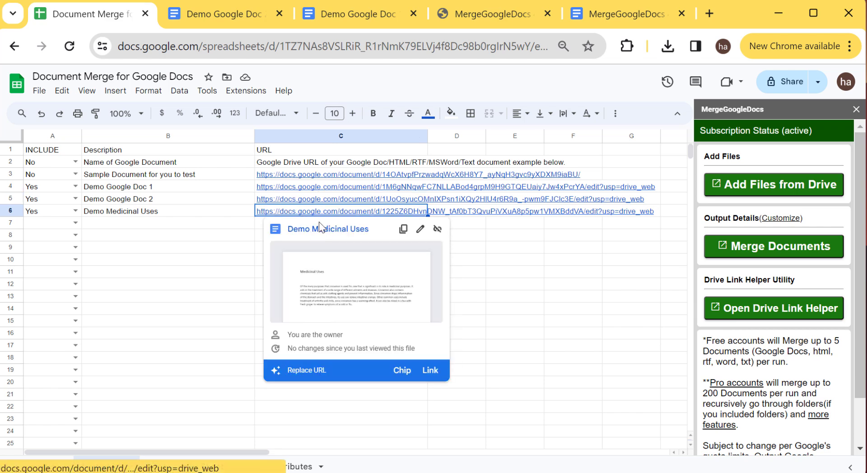
Open Demo Medicinal Uses and scroll through its cinnamon text
{"action": "left_click", "coordinate": [322, 231]}
{"action": "scroll", "coordinate": [403, 270], "scroll_direction": "down", "scroll_amount": 5}
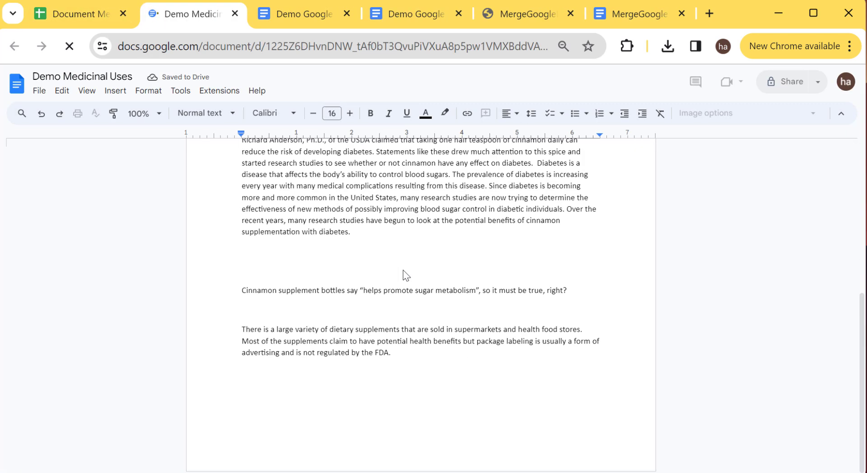
{"action": "scroll", "coordinate": [479, 273], "scroll_direction": "down", "scroll_amount": 5}
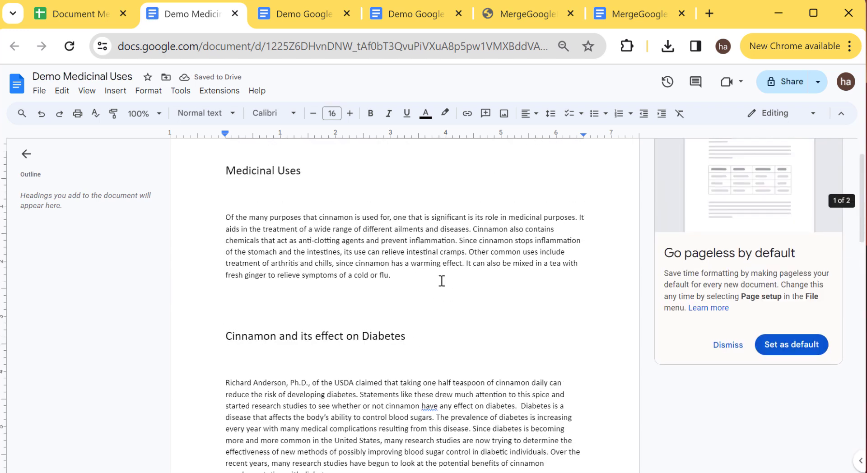
{"action": "scroll", "coordinate": [339, 266], "scroll_direction": "down", "scroll_amount": 10}
{"action": "scroll", "coordinate": [384, 264], "scroll_direction": "up", "scroll_amount": 8}
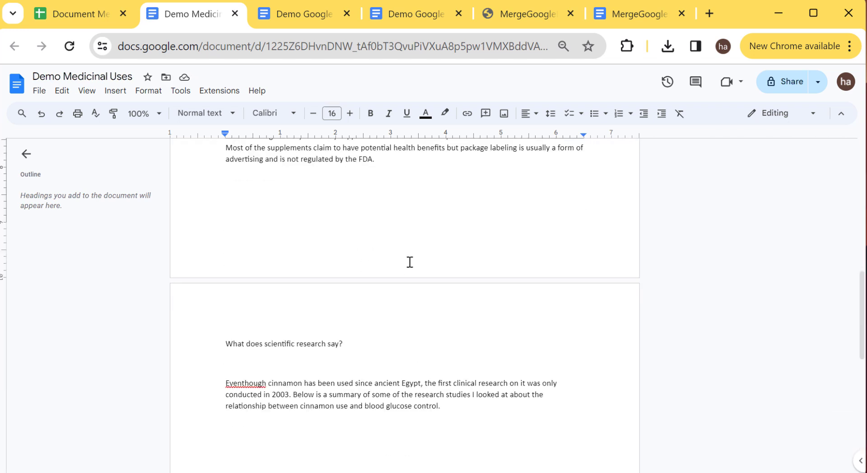
{"action": "scroll", "coordinate": [429, 257], "scroll_direction": "up", "scroll_amount": 8}
Confirm the cinnamon text ends the merged MergeGoogleDocs doc, then return to the sheet
{"action": "left_click", "coordinate": [639, 14]}
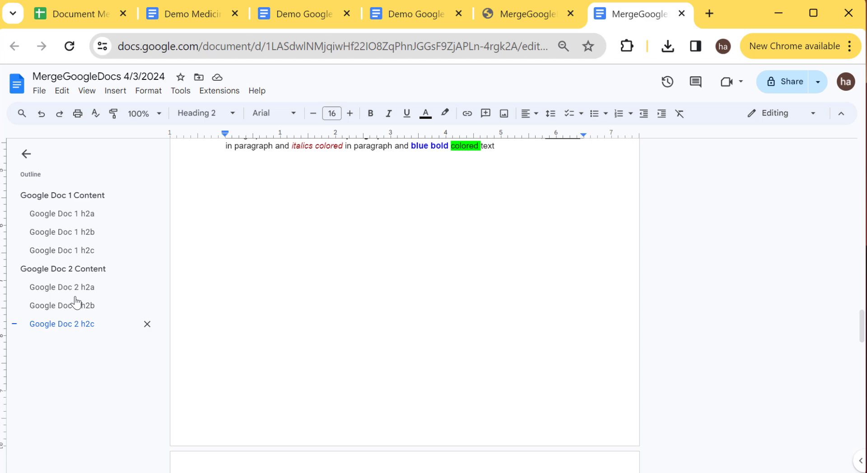
{"action": "scroll", "coordinate": [316, 329], "scroll_direction": "down", "scroll_amount": 5}
{"action": "scroll", "coordinate": [352, 312], "scroll_direction": "down", "scroll_amount": 5}
{"action": "scroll", "coordinate": [357, 290], "scroll_direction": "down", "scroll_amount": 5}
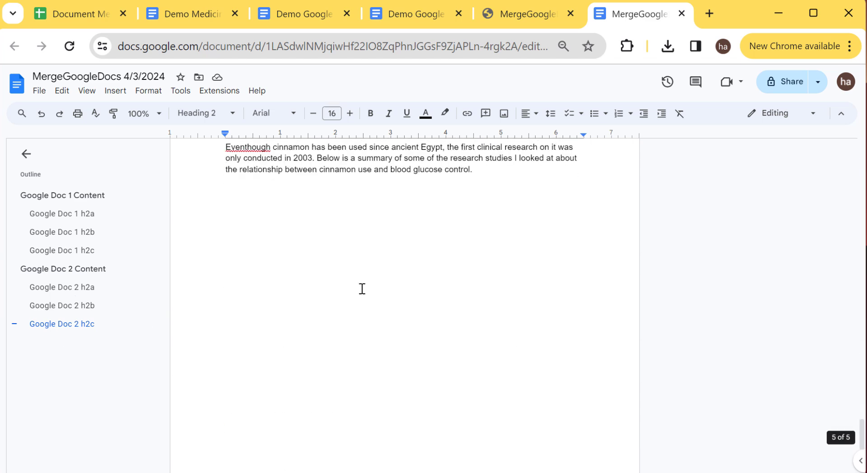
{"action": "scroll", "coordinate": [364, 289], "scroll_direction": "up", "scroll_amount": 5}
{"action": "scroll", "coordinate": [416, 287], "scroll_direction": "up", "scroll_amount": 5}
{"action": "scroll", "coordinate": [435, 272], "scroll_direction": "up", "scroll_amount": 5}
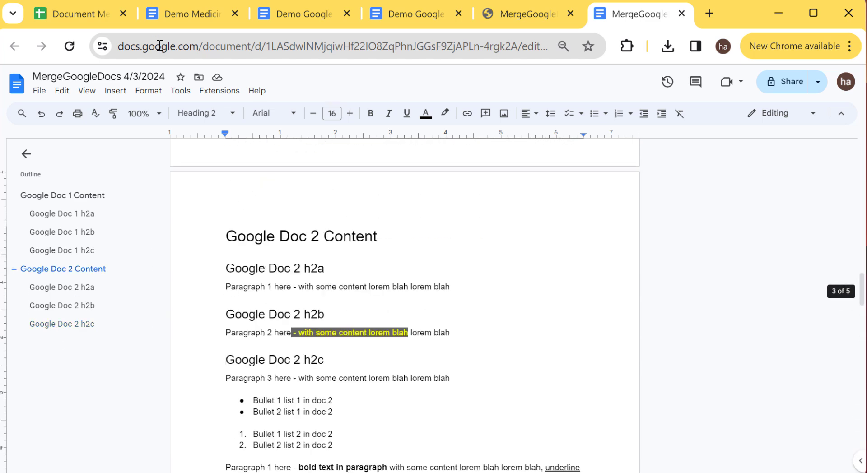
{"action": "left_click", "coordinate": [99, 18]}
{"action": "left_click", "coordinate": [317, 261]}
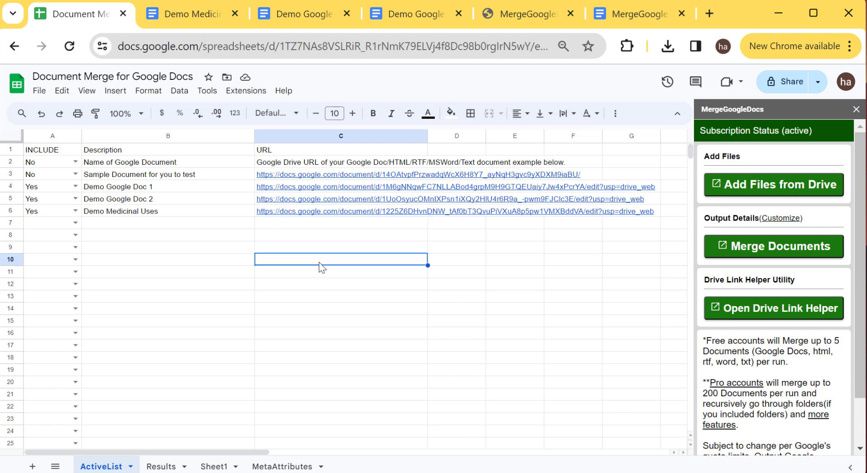